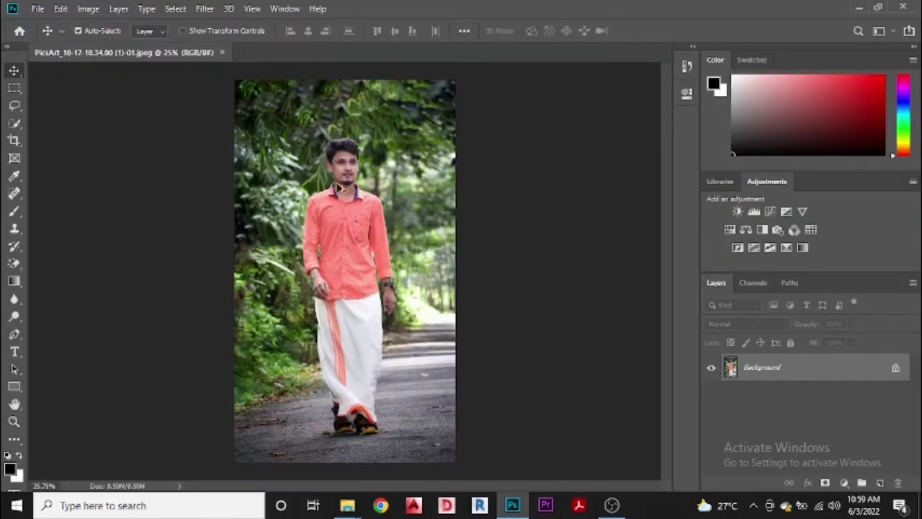
# Step: Draw a freehand Lasso selection loosely around the whole man, from above his hair to below his shoes
pyautogui.scroll(4, 338, 186)
pyautogui.scroll(-3, 433, 196)
pyautogui.scroll(3, 465, 240)
pyautogui.scroll(-2, 379, 267)
pyautogui.scroll(-1, 389, 270)
pyautogui.scroll(-2, 395, 263)
pyautogui.scroll(-1, 397, 260)
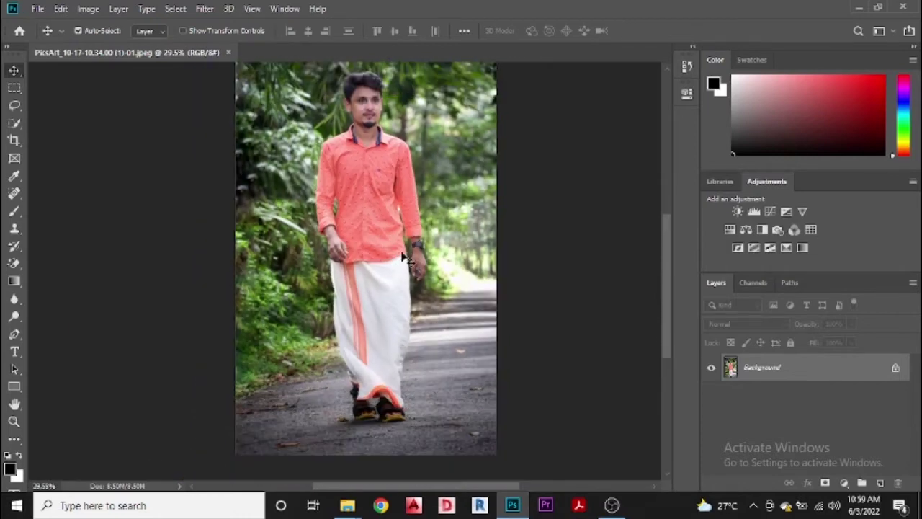
pyautogui.scroll(1, 425, 238)
pyautogui.click(15, 105)
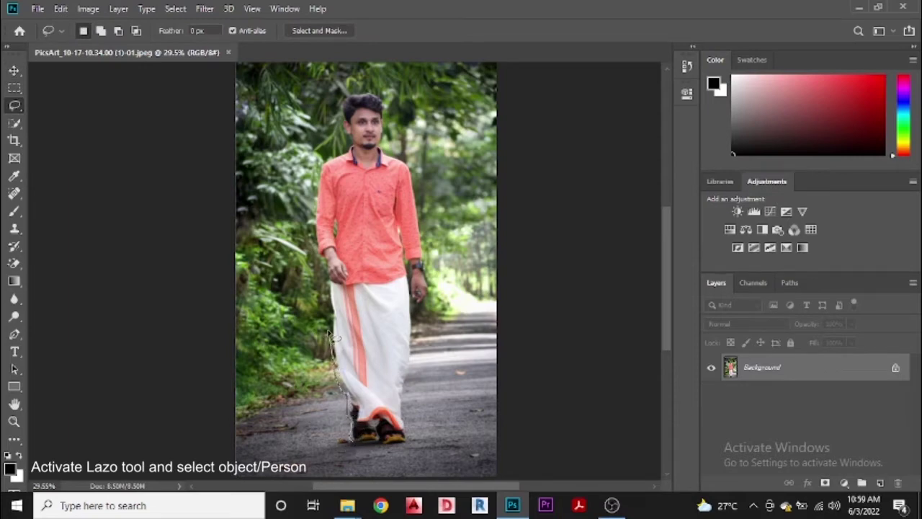
pyautogui.moveTo(334, 345); pyautogui.dragTo(334, 305)
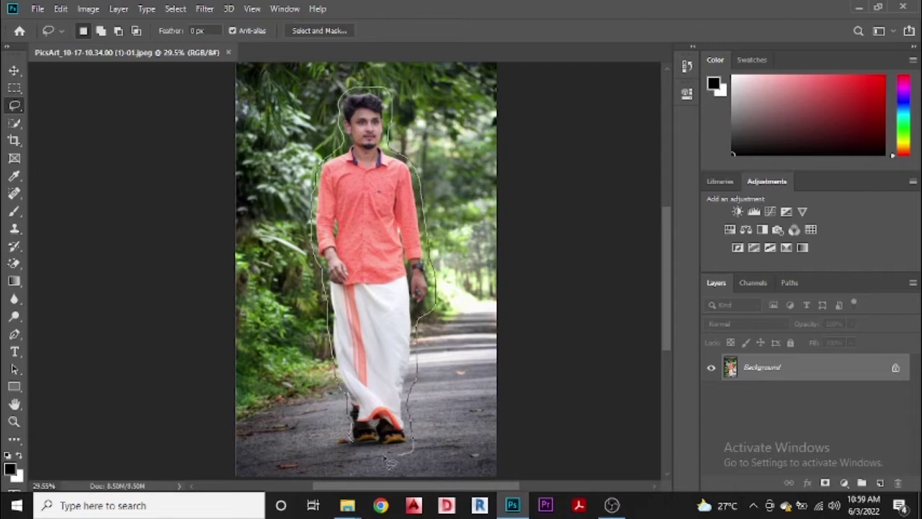
pyautogui.moveTo(355, 446); pyautogui.dragTo(353, 451)
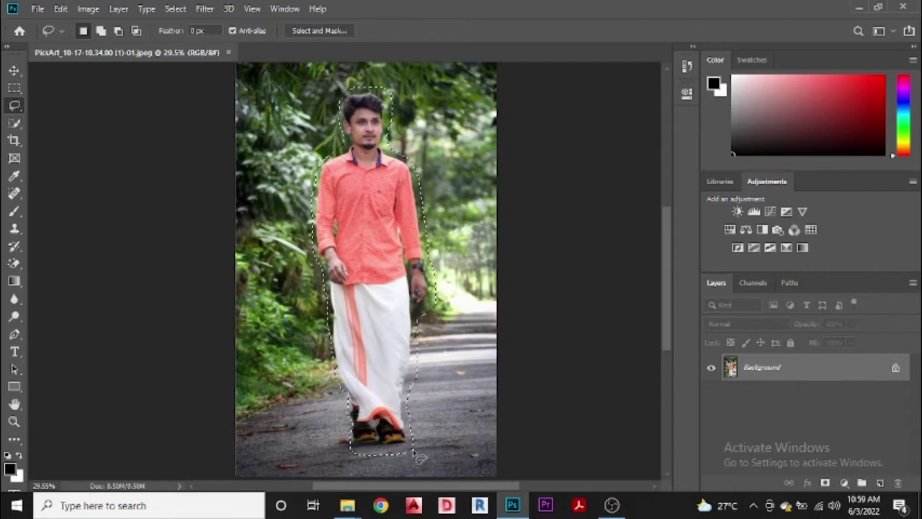
# Step: Remove the selected man with Content-Aware Fill output to a new layer, and clear the selection
pyautogui.click(60, 8)
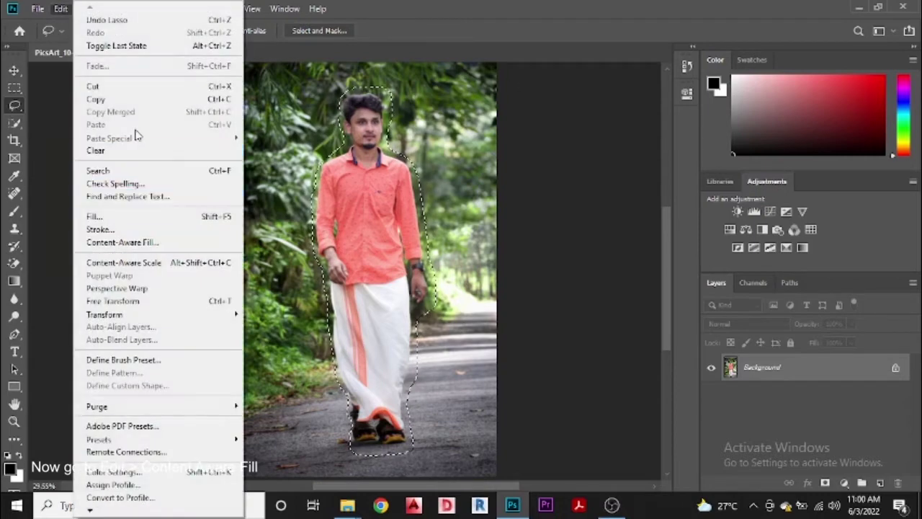
pyautogui.click(142, 242)
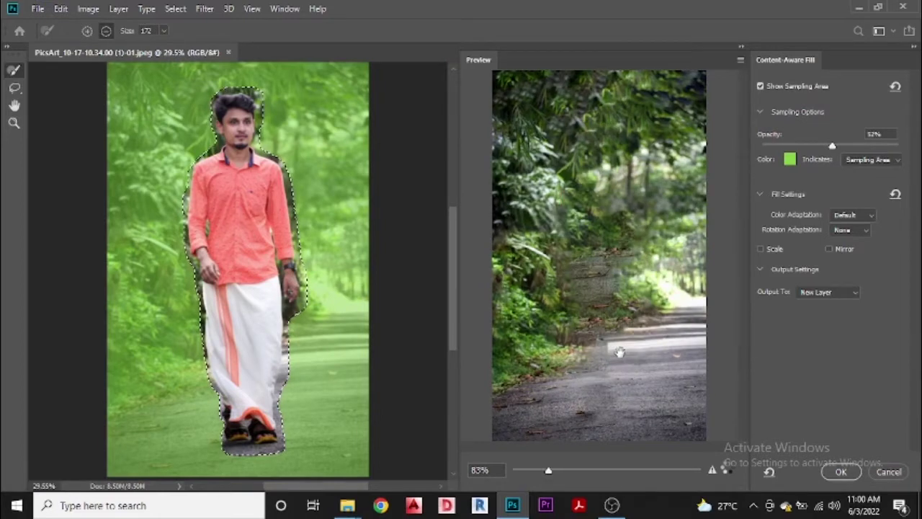
pyautogui.press('Return')
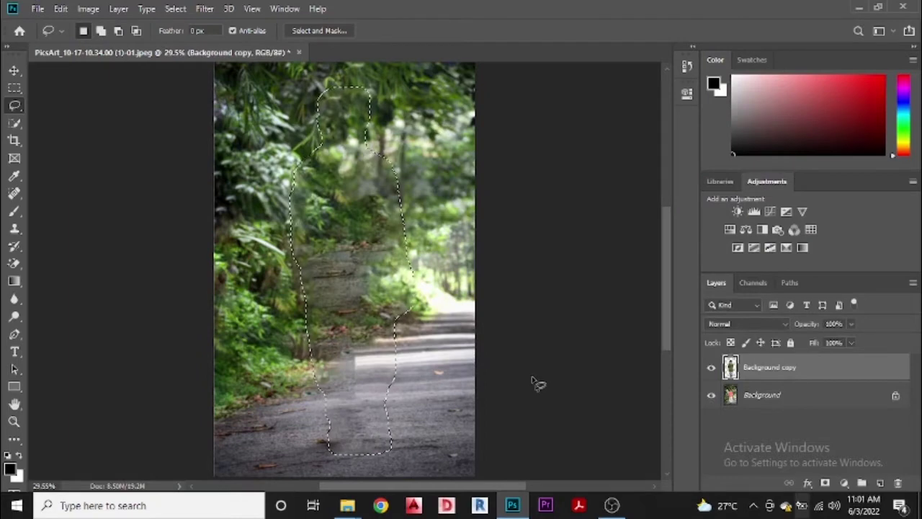
pyautogui.hotkey('ctrl', 'd')
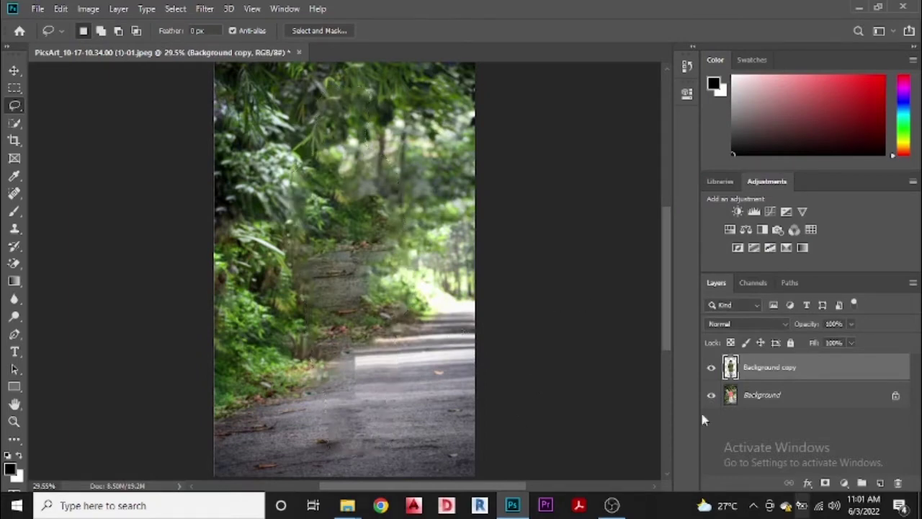
# Step: Merge the filled copy with the Background layer and unlock the merged layer
pyautogui.keyDown('shift'); pyautogui.click(791, 408); pyautogui.keyUp('shift')
pyautogui.rightClick(796, 396)
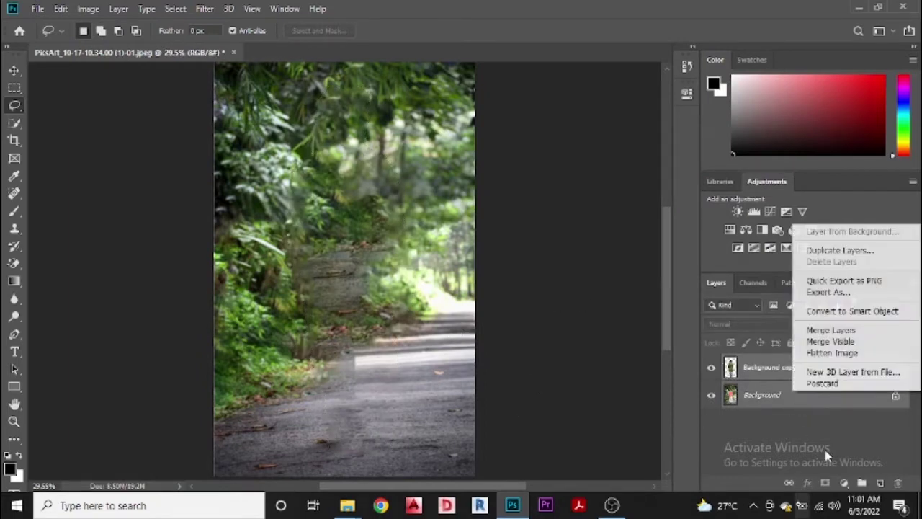
pyautogui.click(857, 339)
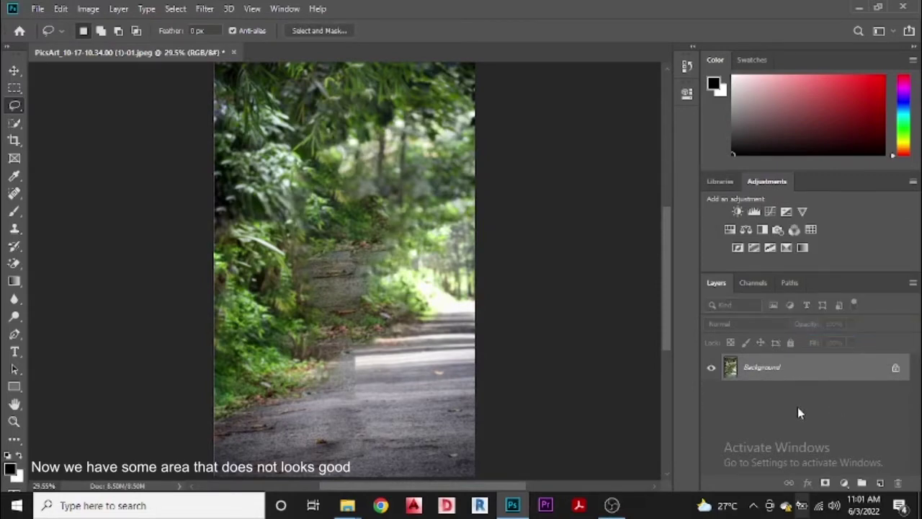
pyautogui.click(897, 369)
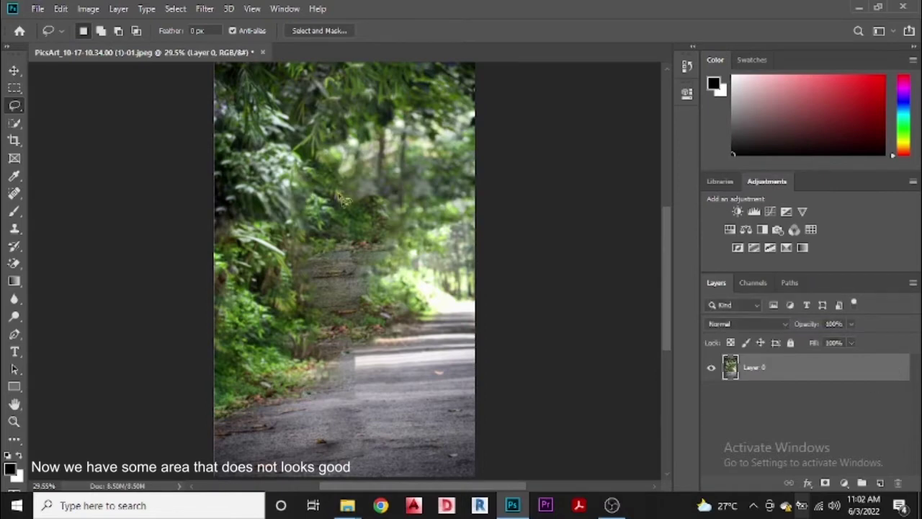
# Step: Clone clean asphalt with the Clone Stamp tool over the mismatched patch and hard seam in the middle of the road
pyautogui.hscroll(-1, 293, 225)
pyautogui.scroll(2, 374, 268)
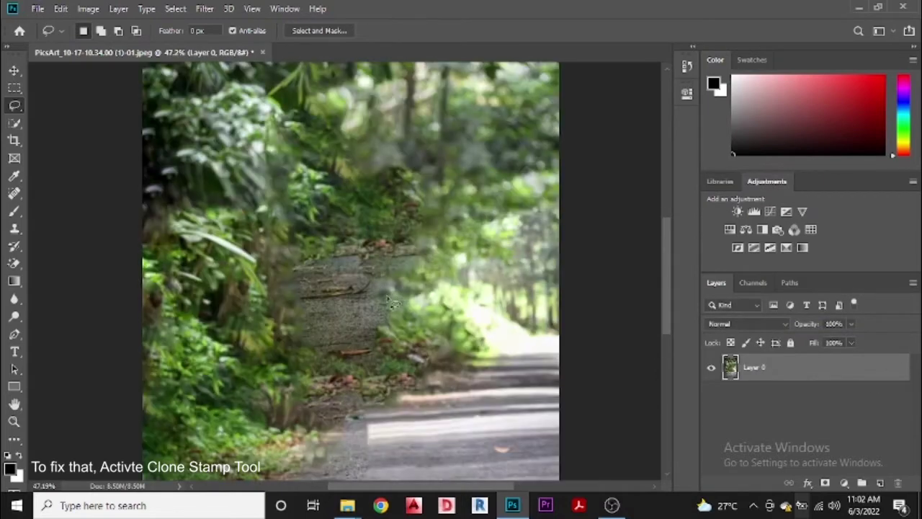
pyautogui.scroll(-3, 389, 383)
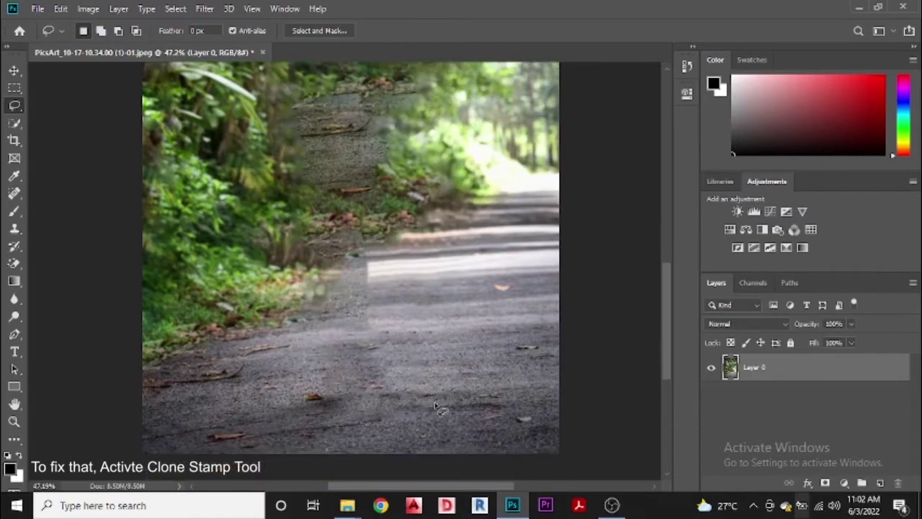
pyautogui.click(14, 229)
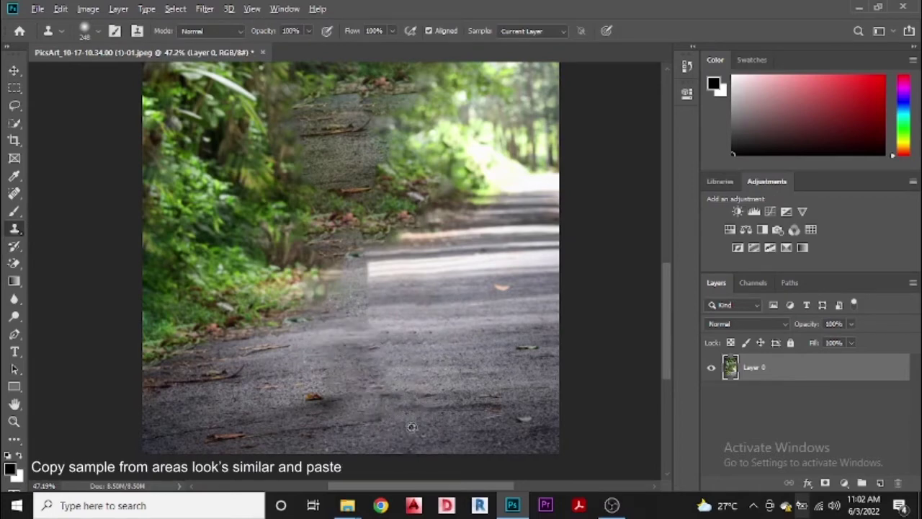
pyautogui.moveTo(378, 409)
pyautogui.mouseDown()
pyautogui.moveTo(365, 386)
pyautogui.moveTo(372, 371)
pyautogui.moveTo(401, 382)
pyautogui.moveTo(359, 358)
pyautogui.moveTo(350, 368)
pyautogui.moveTo(361, 405)
pyautogui.moveTo(353, 333)
pyautogui.moveTo(366, 350)
pyautogui.moveTo(353, 328)
pyautogui.moveTo(360, 279)
pyautogui.moveTo(382, 272)
pyautogui.mouseUp()
pyautogui.keyDown('alt'); pyautogui.rightClick(399, 369); pyautogui.keyUp('alt')
pyautogui.keyDown('alt'); pyautogui.click(426, 240); pyautogui.keyUp('alt')
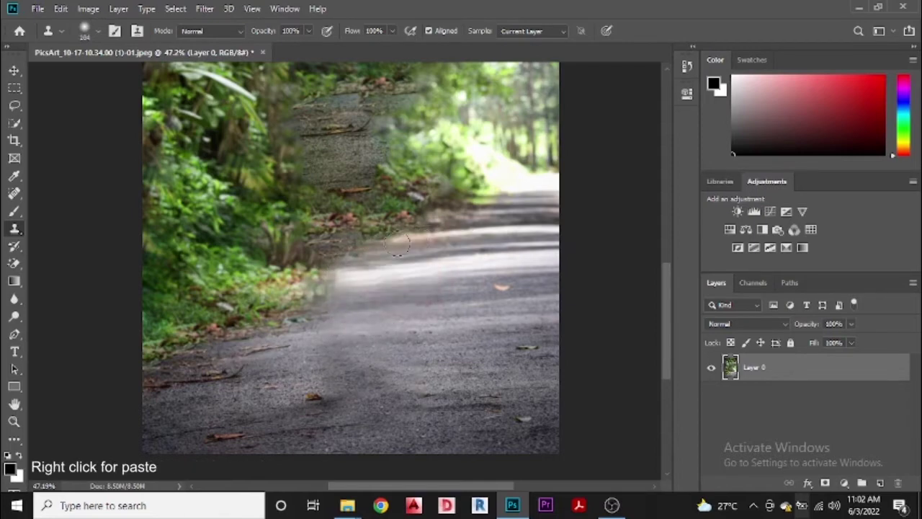
# Step: Clone sunlit road and grass samples over the blurry spot where the road meets the left verge
pyautogui.scroll(3, 424, 296)
pyautogui.scroll(1, 394, 336)
pyautogui.scroll(-3, 411, 353)
pyautogui.scroll(-1, 358, 364)
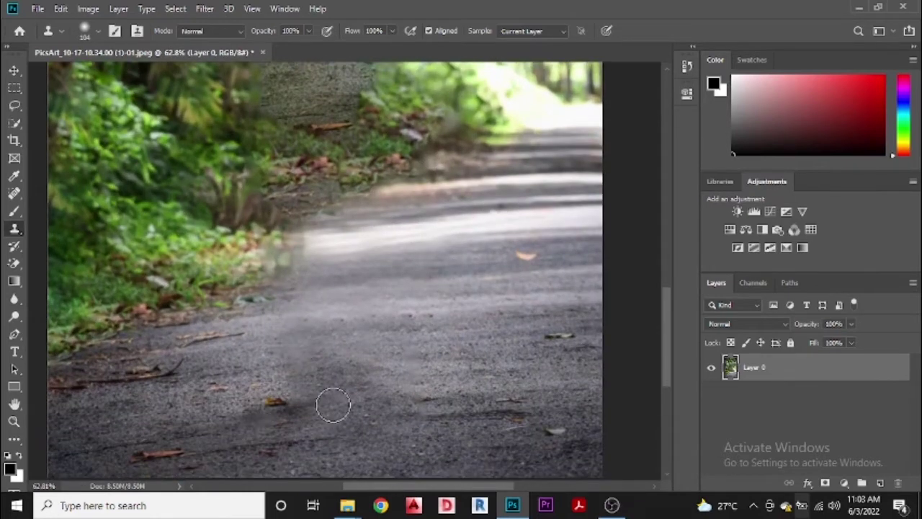
pyautogui.scroll(3, 420, 379)
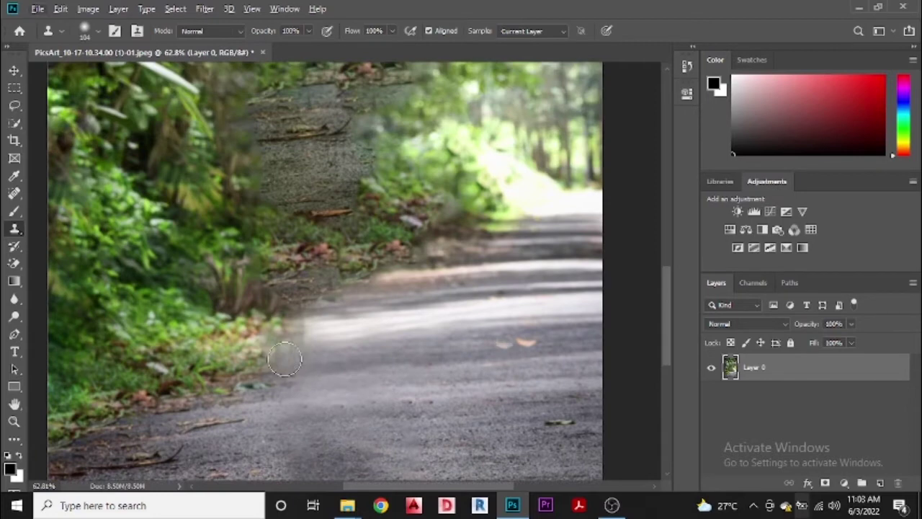
pyautogui.keyDown('alt'); pyautogui.click(322, 328); pyautogui.keyUp('alt')
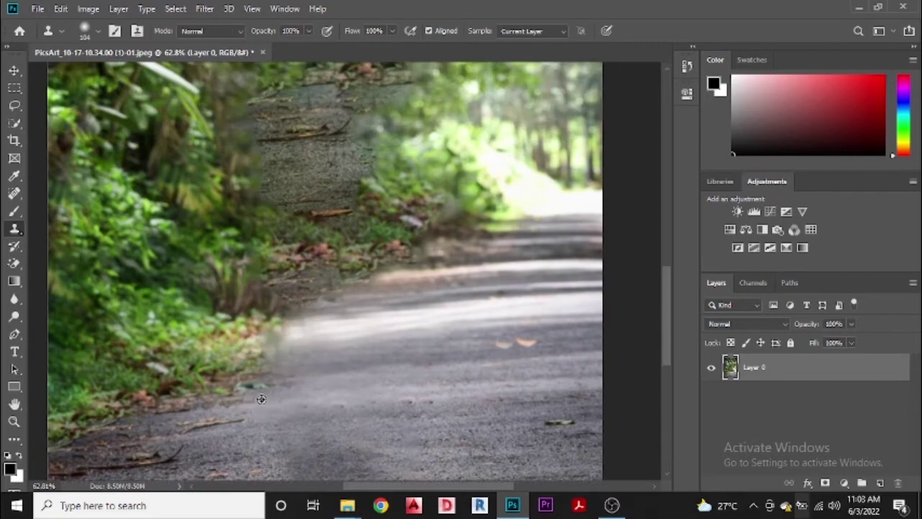
pyautogui.click(264, 337)
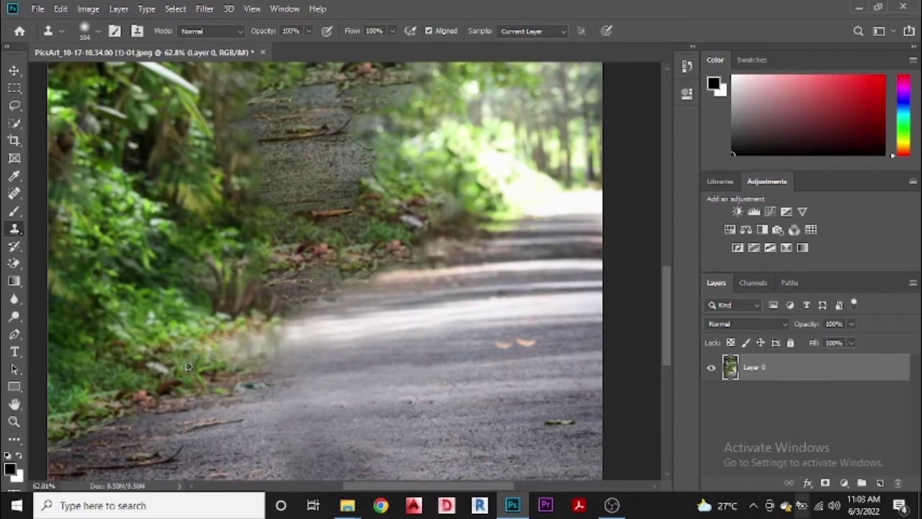
pyautogui.click(258, 338)
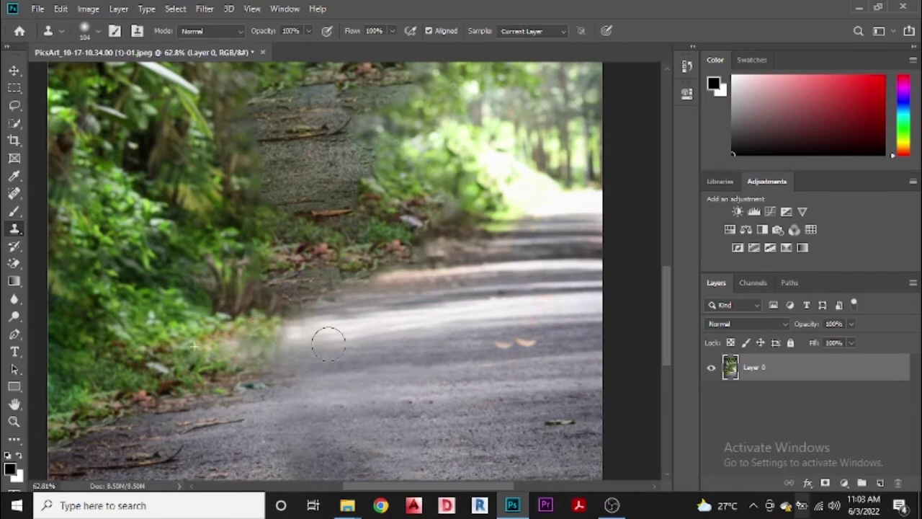
# Step: Clone nearby verge texture over the rough road edge below the fallen leaves to smooth the boundary
pyautogui.keyDown('alt'); pyautogui.click(234, 302); pyautogui.keyUp('alt')
pyautogui.click(280, 363)
pyautogui.keyDown('alt'); pyautogui.click(358, 264); pyautogui.keyUp('alt')
pyautogui.click(326, 271)
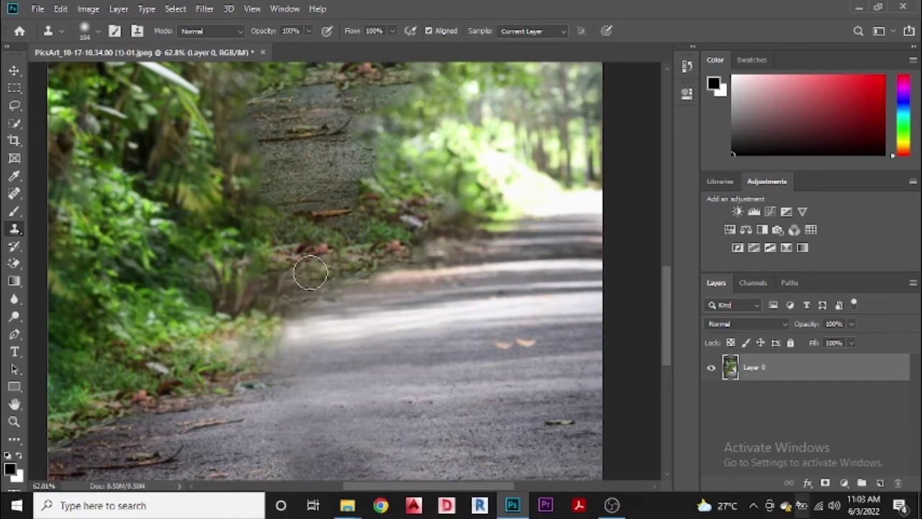
pyautogui.scroll(2, 483, 310)
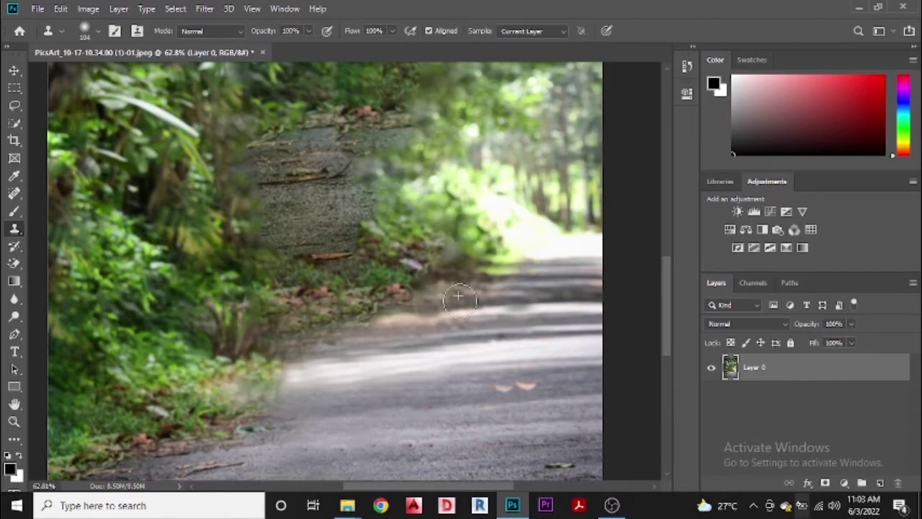
pyautogui.scroll(-2, 432, 398)
pyautogui.scroll(-1, 421, 397)
pyautogui.scroll(2, 416, 358)
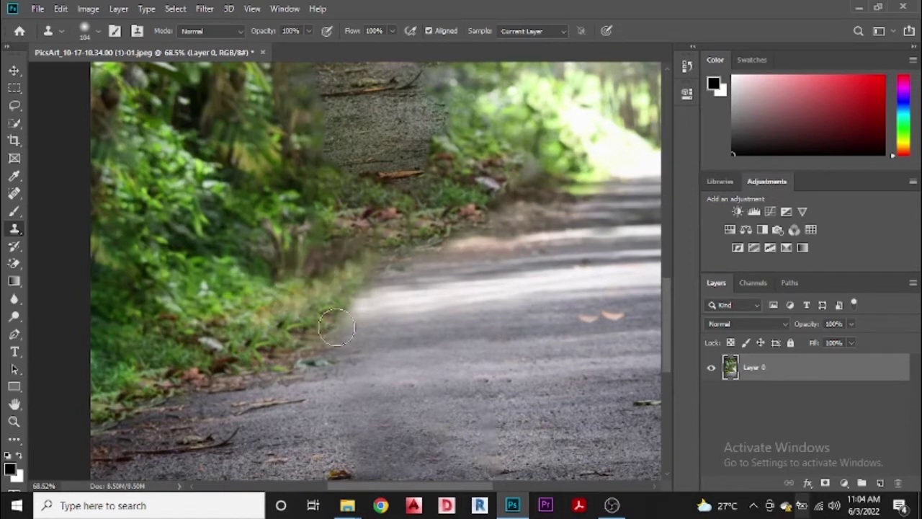
# Step: Enlarge the Clone Stamp brush to 200 px and clone green foliage over the grey asphalt patch within the bushes
pyautogui.scroll(5, 357, 344)
pyautogui.press(']')
pyautogui.press(']')
pyautogui.press(']')
pyautogui.press(']')
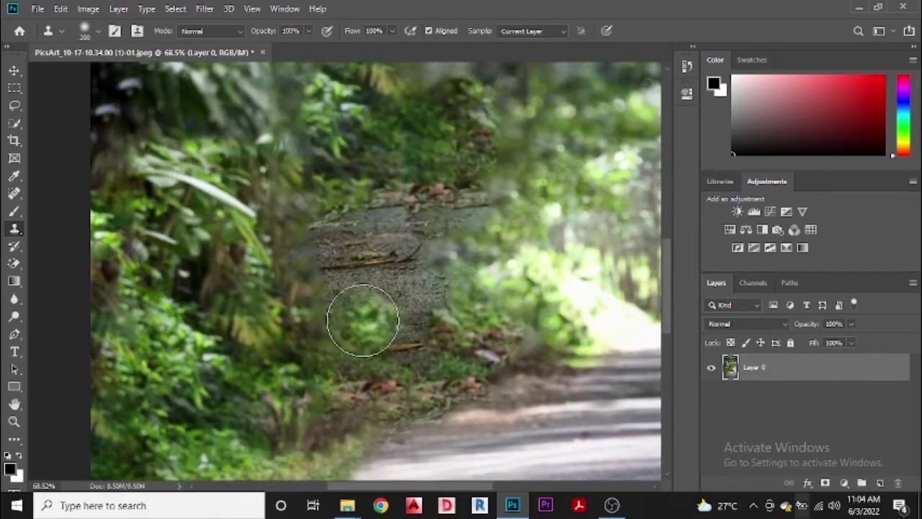
pyautogui.moveTo(399, 298)
pyautogui.mouseDown()
pyautogui.moveTo(405, 288)
pyautogui.moveTo(433, 295)
pyautogui.moveTo(406, 323)
pyautogui.moveTo(353, 336)
pyautogui.mouseUp()
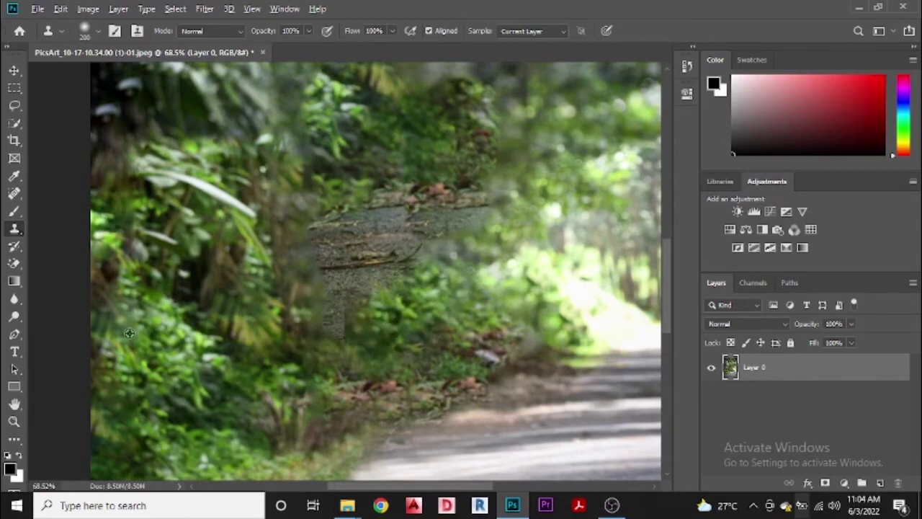
pyautogui.moveTo(356, 288)
pyautogui.mouseDown()
pyautogui.moveTo(363, 272)
pyautogui.moveTo(408, 243)
pyautogui.moveTo(416, 249)
pyautogui.moveTo(407, 240)
pyautogui.moveTo(439, 243)
pyautogui.moveTo(461, 201)
pyautogui.moveTo(428, 253)
pyautogui.moveTo(461, 233)
pyautogui.moveTo(478, 265)
pyautogui.moveTo(483, 209)
pyautogui.mouseUp()
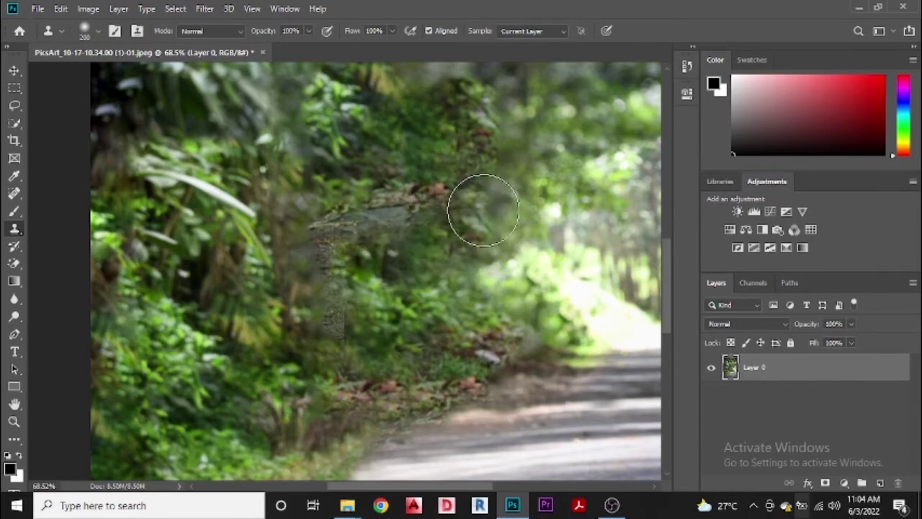
# Step: Clone foliage over the remaining asphalt strip, its left edge and the fallen leaves above it within the bushes
pyautogui.scroll(1, 475, 286)
pyautogui.scroll(2, 476, 286)
pyautogui.moveTo(449, 148)
pyautogui.mouseDown()
pyautogui.moveTo(435, 211)
pyautogui.moveTo(468, 193)
pyautogui.moveTo(425, 239)
pyautogui.moveTo(408, 181)
pyautogui.moveTo(365, 139)
pyautogui.moveTo(328, 154)
pyautogui.moveTo(353, 84)
pyautogui.mouseUp()
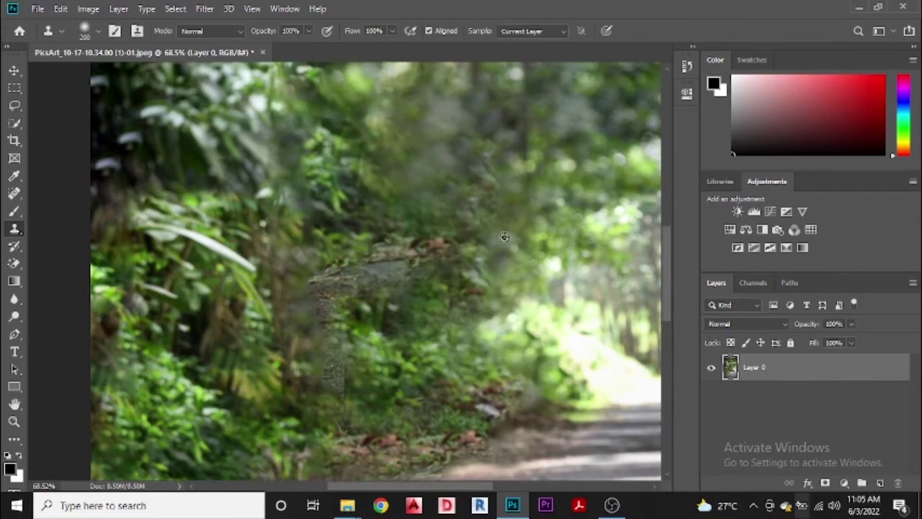
pyautogui.moveTo(428, 241)
pyautogui.mouseDown()
pyautogui.moveTo(380, 261)
pyautogui.moveTo(498, 346)
pyautogui.moveTo(380, 253)
pyautogui.moveTo(377, 266)
pyautogui.moveTo(329, 284)
pyautogui.moveTo(327, 217)
pyautogui.moveTo(317, 295)
pyautogui.mouseUp()
pyautogui.keyDown('alt'); pyautogui.click(365, 169); pyautogui.keyUp('alt')
pyautogui.keyDown('alt'); pyautogui.click(205, 223); pyautogui.keyUp('alt')
pyautogui.moveTo(264, 277)
pyautogui.mouseDown()
pyautogui.moveTo(303, 268)
pyautogui.moveTo(315, 278)
pyautogui.moveTo(339, 366)
pyautogui.mouseUp()
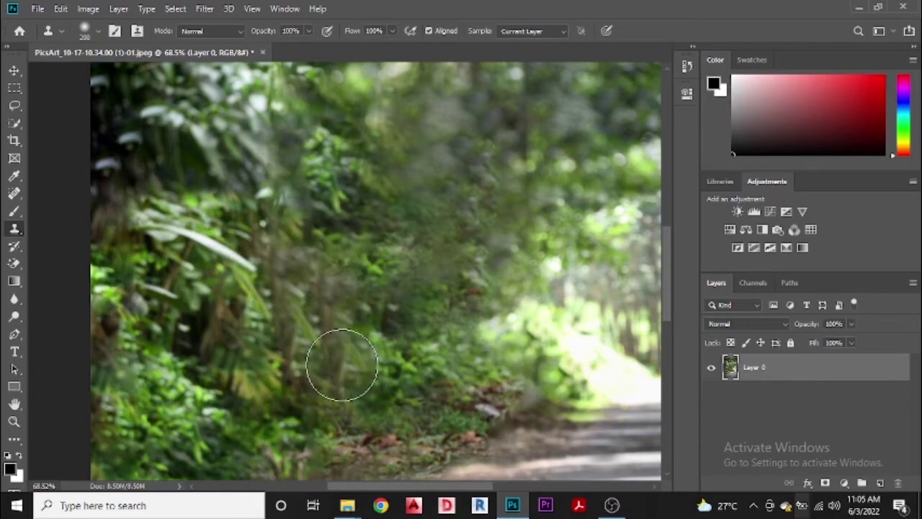
# Step: Set the Clone Stamp brush to 382 px and clone leaves over the smeared tree area in the upper middle
pyautogui.scroll(-5, 339, 366)
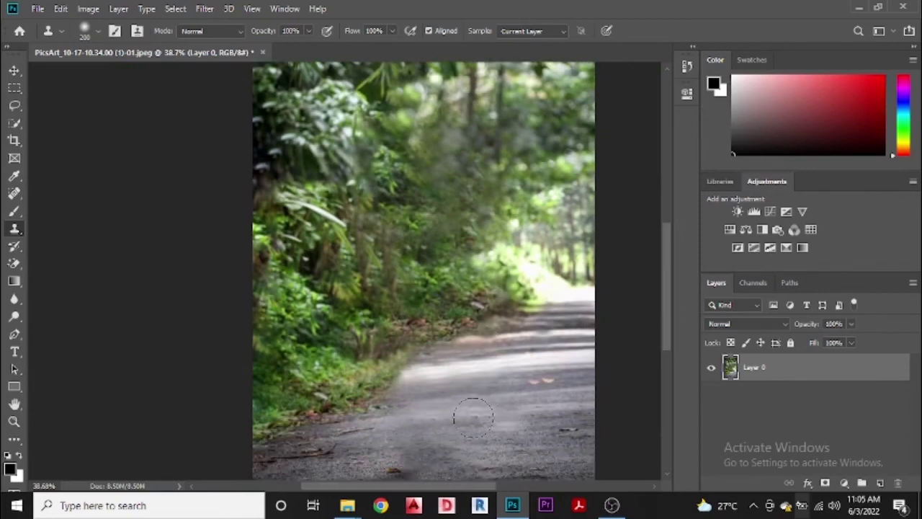
pyautogui.scroll(-1, 498, 430)
pyautogui.scroll(1, 435, 379)
pyautogui.scroll(-1, 425, 380)
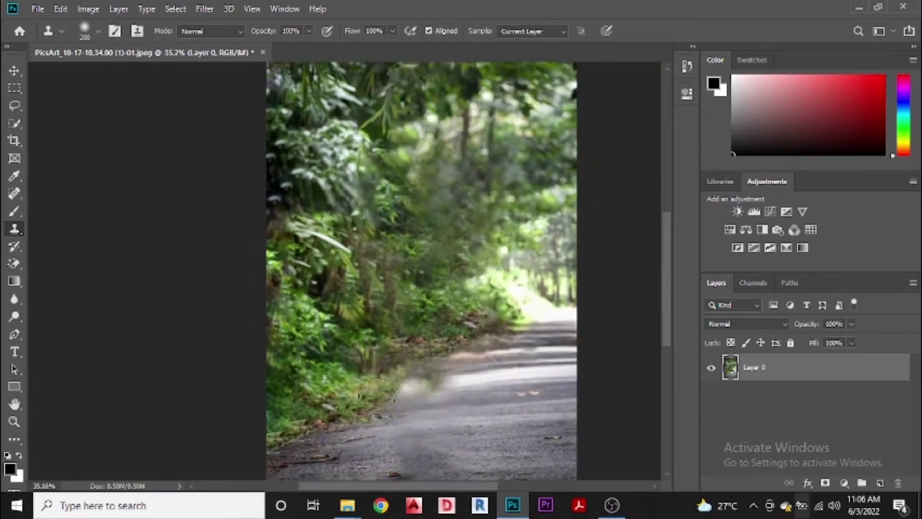
pyautogui.keyDown('alt'); pyautogui.click(390, 82); pyautogui.keyUp('alt')
pyautogui.keyDown('alt'); pyautogui.click(387, 98); pyautogui.keyUp('alt')
pyautogui.keyDown('alt'); pyautogui.rightClick(462, 173); pyautogui.keyUp('alt')
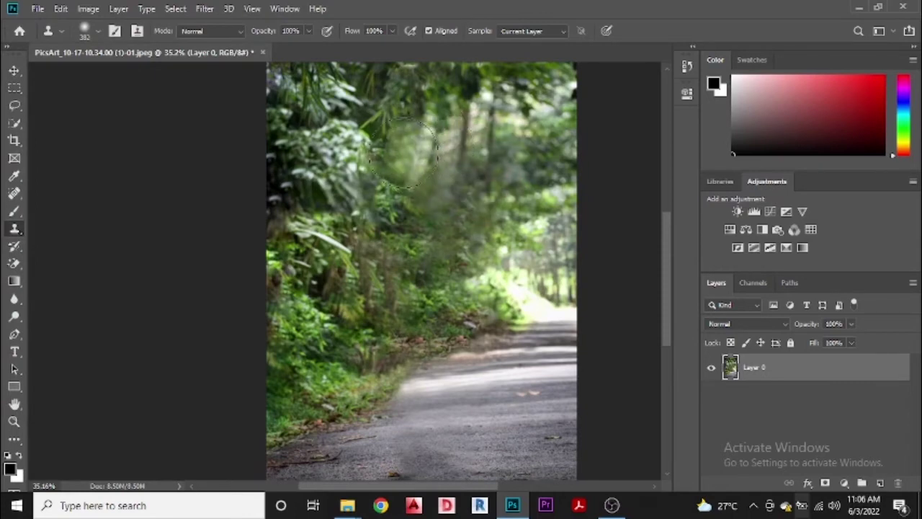
pyautogui.click(542, 116)
pyautogui.keyDown('alt'); pyautogui.click(552, 147); pyautogui.keyUp('alt')
pyautogui.moveTo(528, 185)
pyautogui.mouseDown()
pyautogui.moveTo(494, 171)
pyautogui.moveTo(521, 164)
pyautogui.moveTo(498, 170)
pyautogui.moveTo(511, 187)
pyautogui.moveTo(436, 181)
pyautogui.moveTo(448, 175)
pyautogui.mouseUp()
pyautogui.moveTo(498, 110)
pyautogui.mouseDown()
pyautogui.moveTo(447, 124)
pyautogui.moveTo(441, 116)
pyautogui.moveTo(422, 144)
pyautogui.moveTo(467, 122)
pyautogui.moveTo(454, 117)
pyautogui.moveTo(418, 134)
pyautogui.moveTo(433, 144)
pyautogui.moveTo(404, 187)
pyautogui.moveTo(414, 334)
pyautogui.moveTo(359, 293)
pyautogui.mouseUp()
pyautogui.moveTo(366, 183)
pyautogui.mouseDown()
pyautogui.moveTo(358, 180)
pyautogui.moveTo(340, 215)
pyautogui.mouseUp()
pyautogui.keyDown('alt'); pyautogui.click(394, 207); pyautogui.keyUp('alt')
pyautogui.moveTo(426, 259); pyautogui.dragTo(413, 317)
pyautogui.scroll(-4, 412, 317)
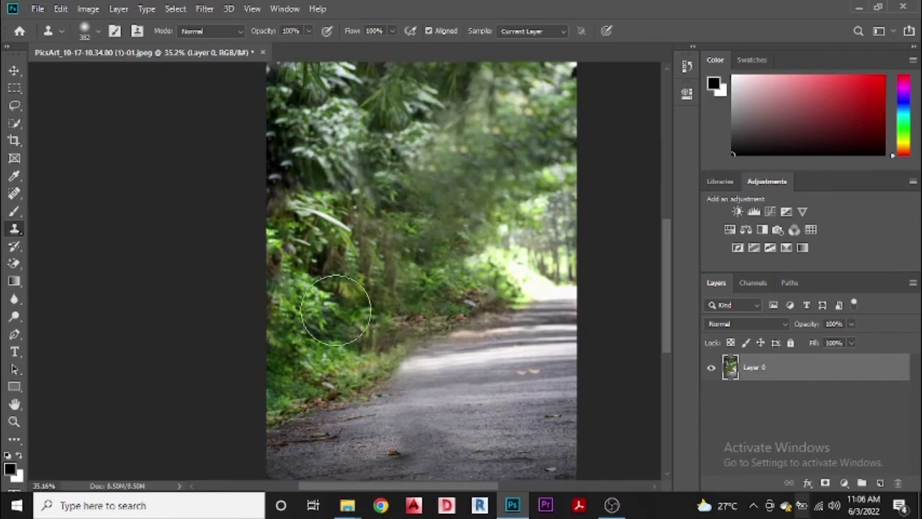
# Step: Undo the last Clone Stamp stroke and switch to the Move tool
pyautogui.hotkey('ctrl', 'z')
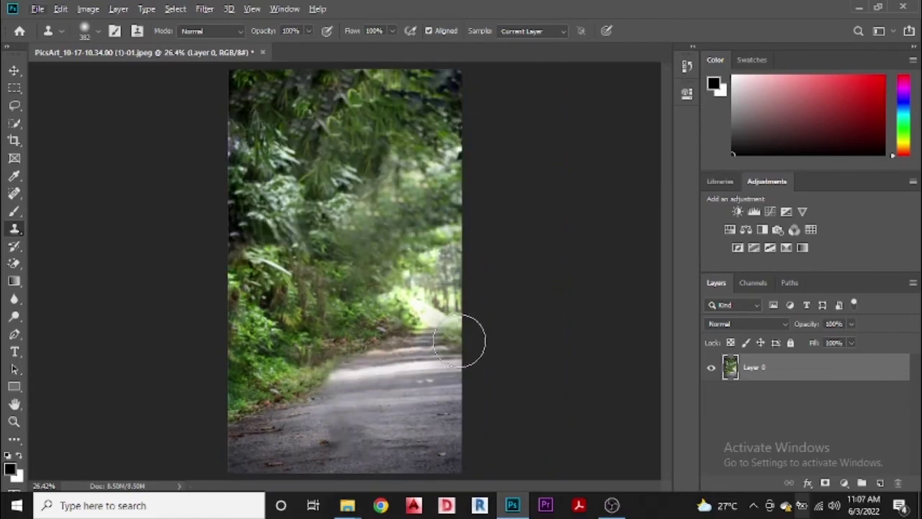
pyautogui.press('v')
pyautogui.hotkey('alt', 'v')
pyautogui.hotkey('alt', 'v')
pyautogui.press('Escape')
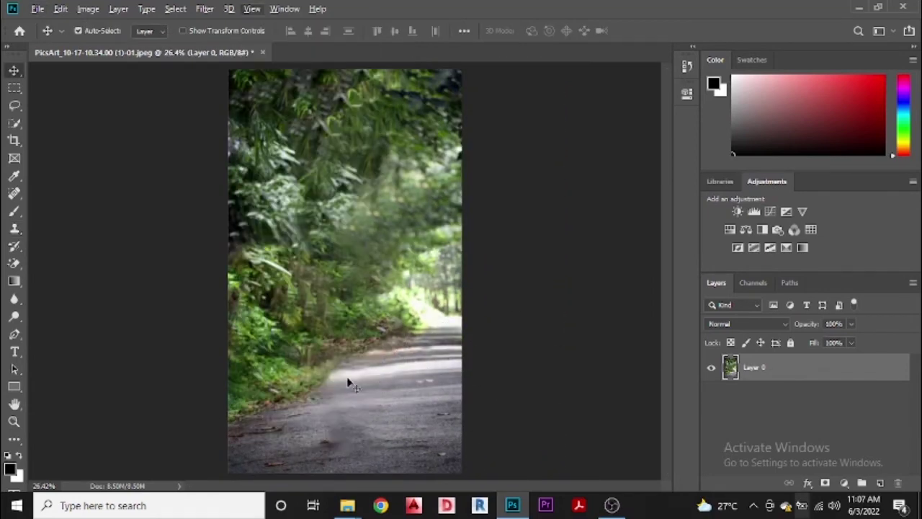
pyautogui.scroll(5, 350, 437)
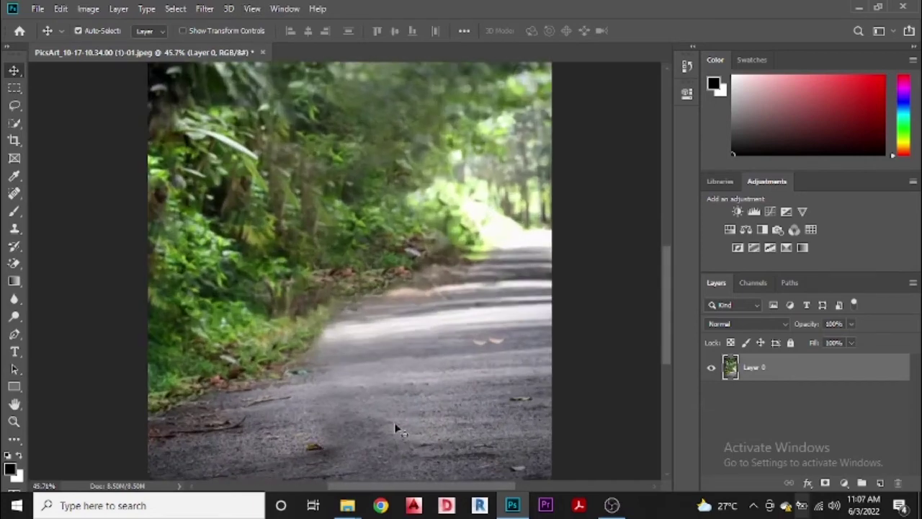
# Step: Clone clean asphalt over the smeared patch and the fallen leaf on the lower road with the Clone Stamp brush at 500 px
pyautogui.scroll(-3, 394, 422)
pyautogui.scroll(1, 364, 422)
pyautogui.scroll(-1, 364, 422)
pyautogui.press('s')
pyautogui.click(385, 353)
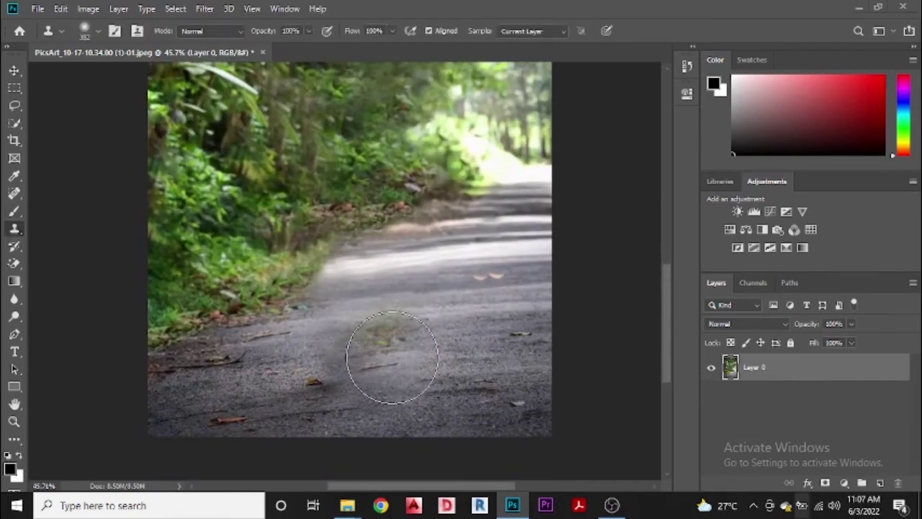
pyautogui.hotkey('ctrl', 'z')
pyautogui.keyDown('alt'); pyautogui.click(438, 354); pyautogui.keyUp('alt')
pyautogui.click(336, 365)
pyautogui.keyDown('alt'); pyautogui.rightClick(349, 361); pyautogui.keyUp('alt')
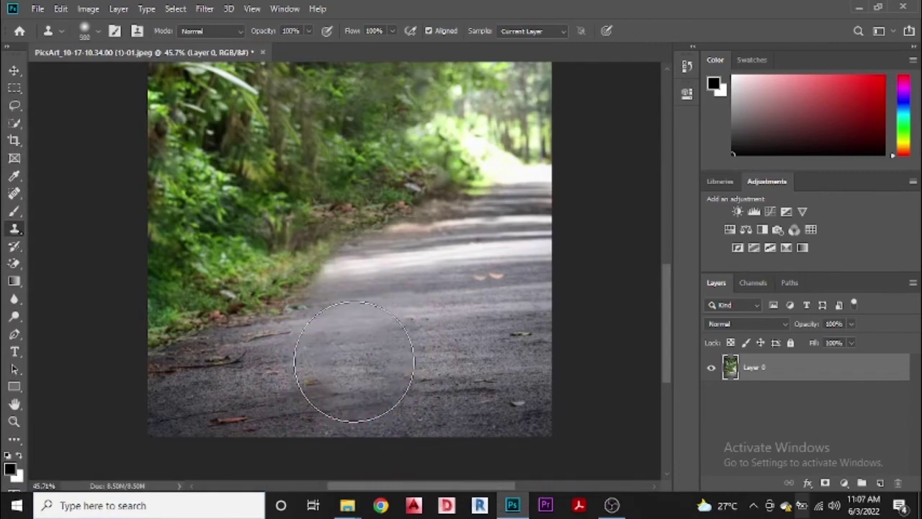
pyautogui.moveTo(354, 361)
pyautogui.mouseDown()
pyautogui.moveTo(338, 365)
pyautogui.moveTo(366, 372)
pyautogui.moveTo(328, 458)
pyautogui.mouseUp()
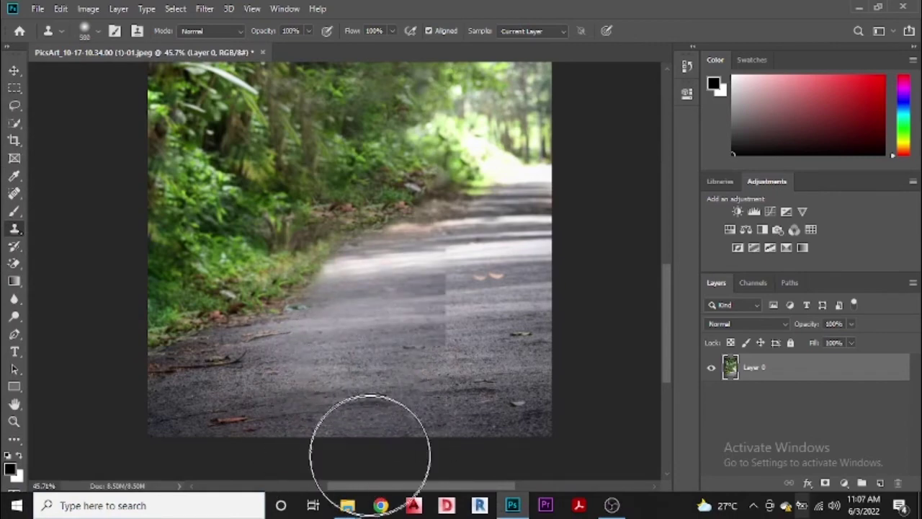
# Step: Undo the mismatched asphalt stroke and clone grass along the road's left edge with a 176 px Clone Stamp brush
pyautogui.click(253, 285)
pyautogui.keyDown('alt'); pyautogui.rightClick(384, 310); pyautogui.keyUp('alt')
pyautogui.hotkey('ctrl', 'z')
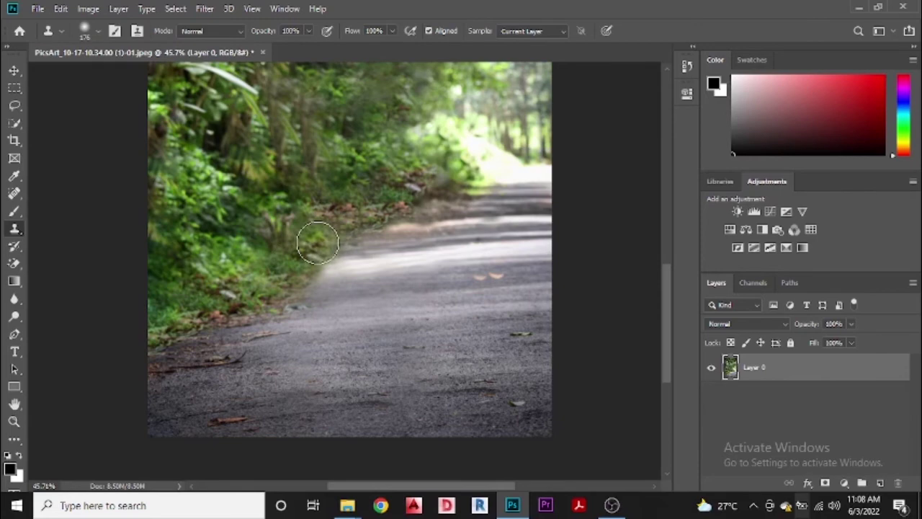
# Step: Examine the retouched road, bushes and trees up close and in the full photo, ending on the Move tool
pyautogui.scroll(-5, 455, 354)
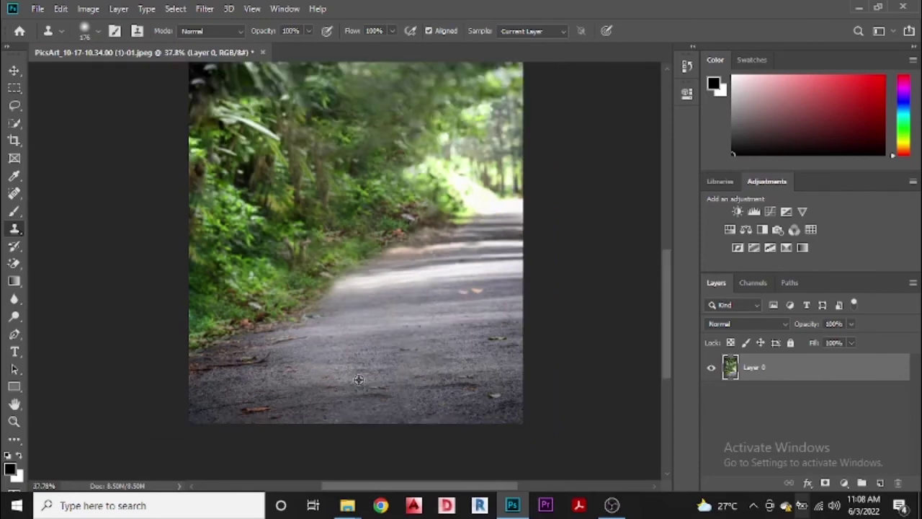
pyautogui.scroll(6, 297, 238)
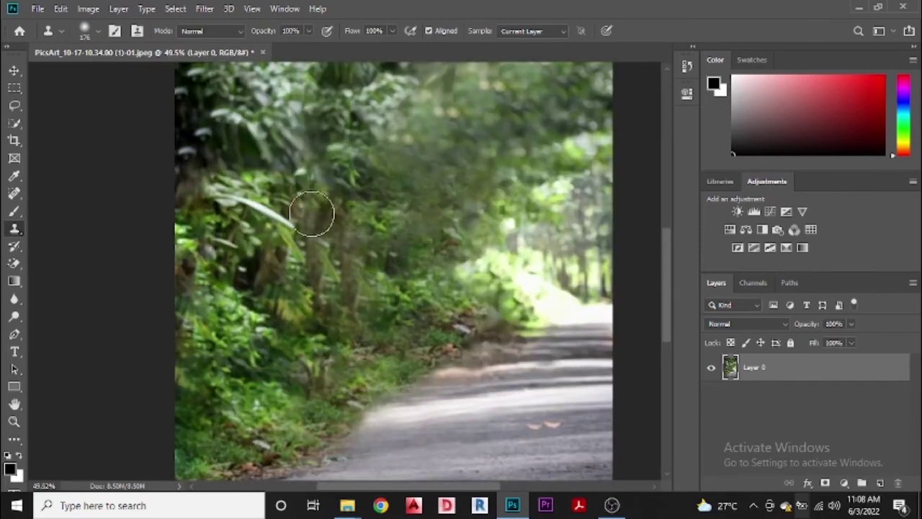
pyautogui.scroll(-2, 310, 234)
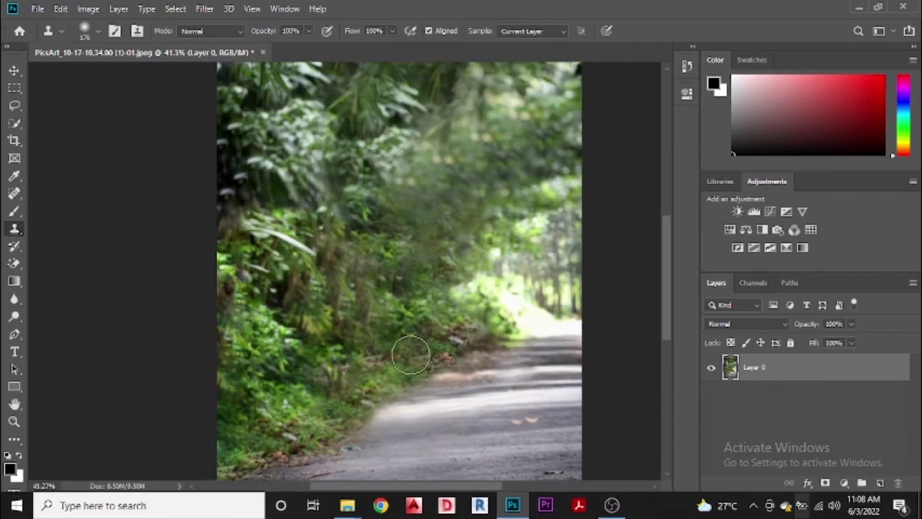
pyautogui.scroll(-1, 440, 421)
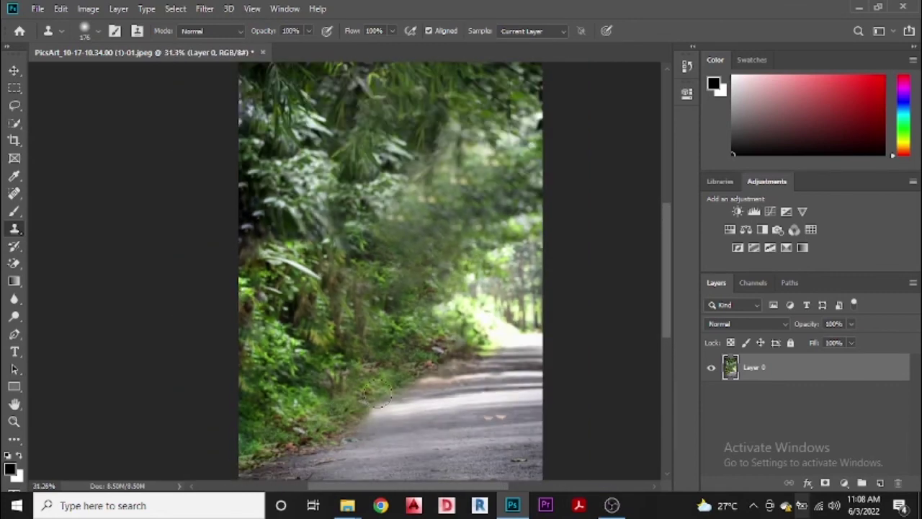
pyautogui.scroll(-1, 379, 392)
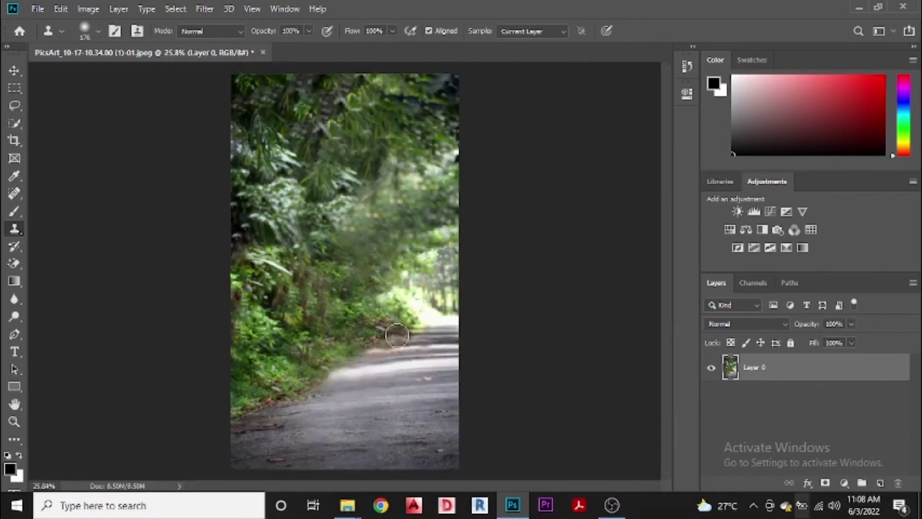
pyautogui.press('v')
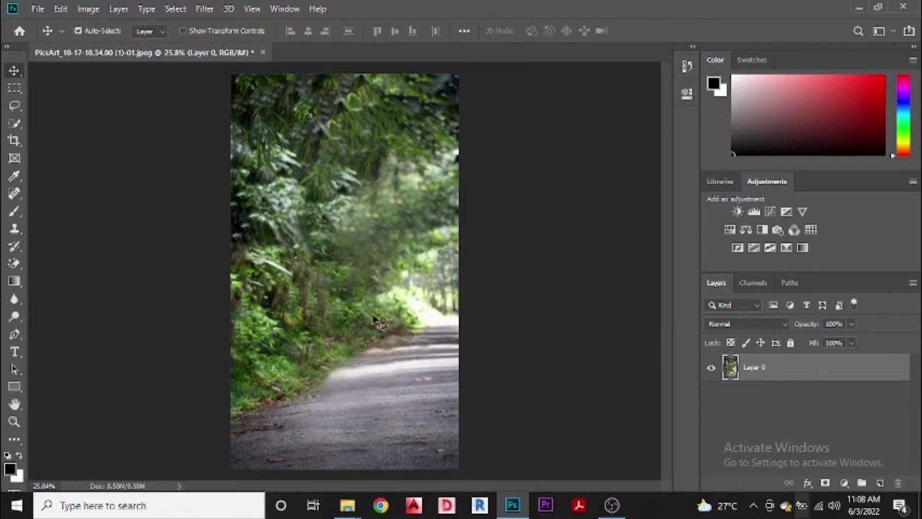